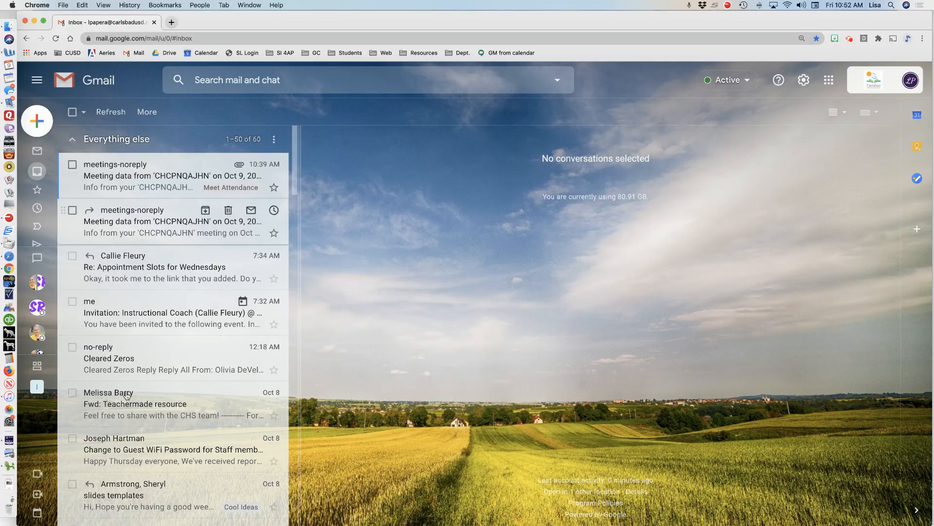
- Open the full inbox settings and review the available inbox types, keeping Priority Inbox
click(804, 81)
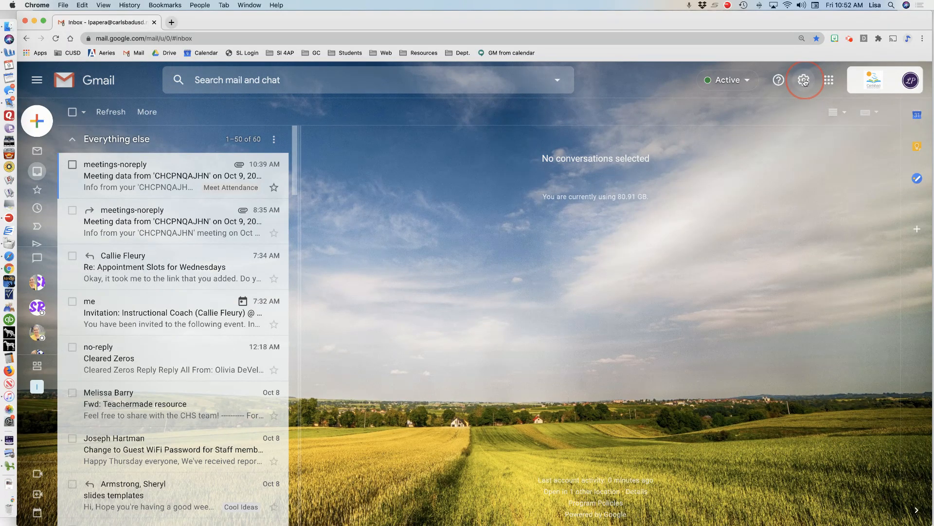
click(808, 140)
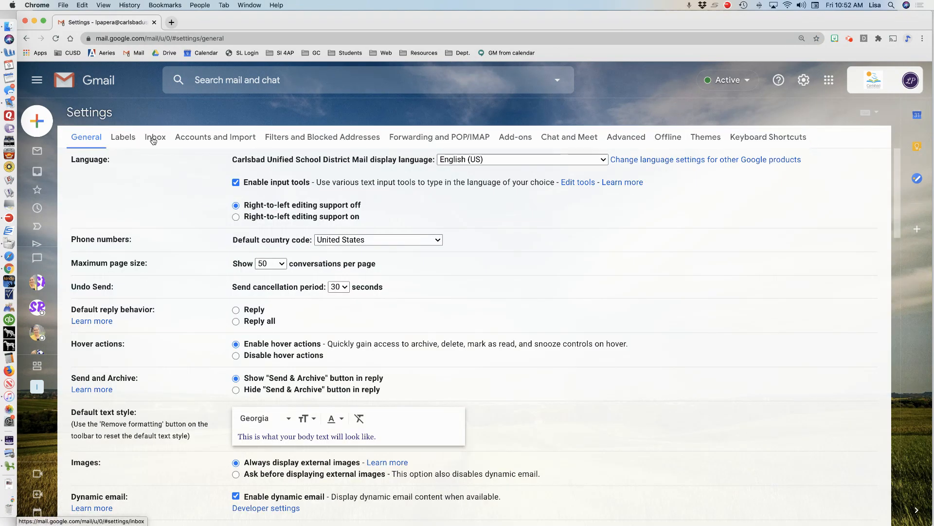
click(153, 140)
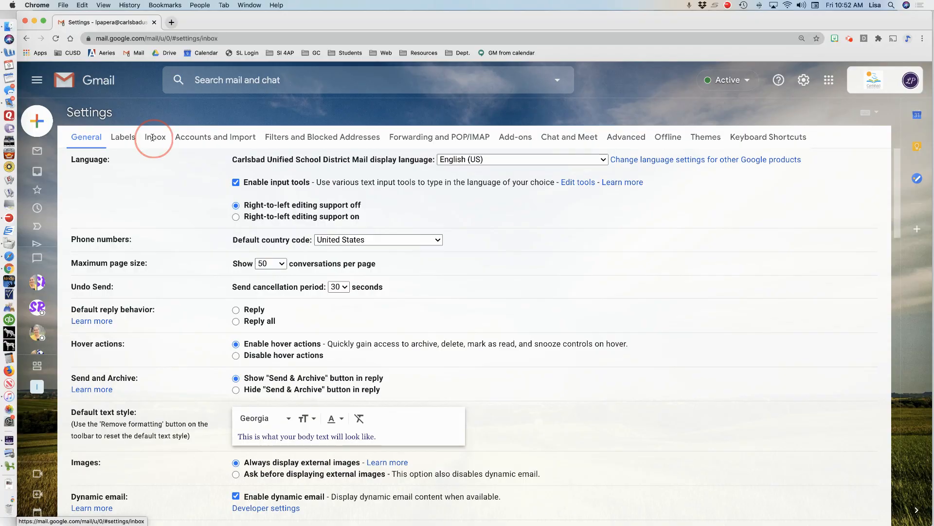
click(292, 160)
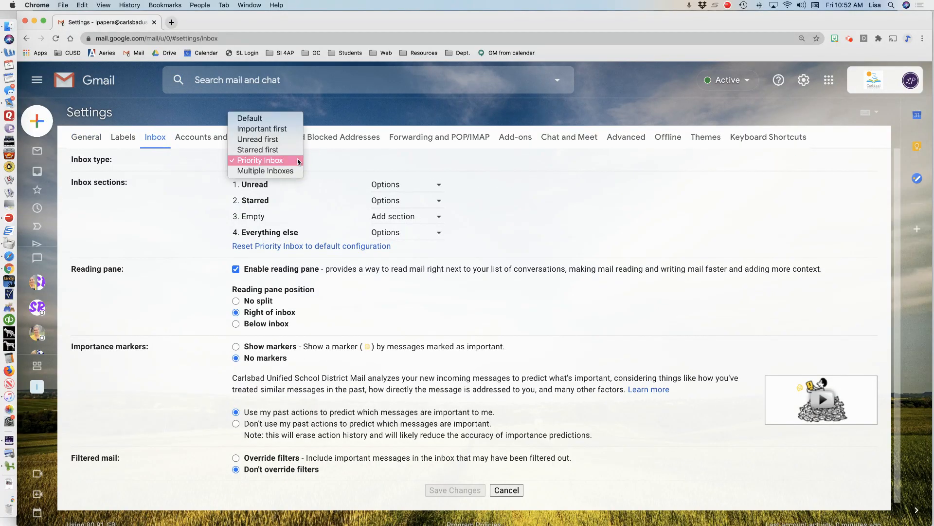
click(298, 161)
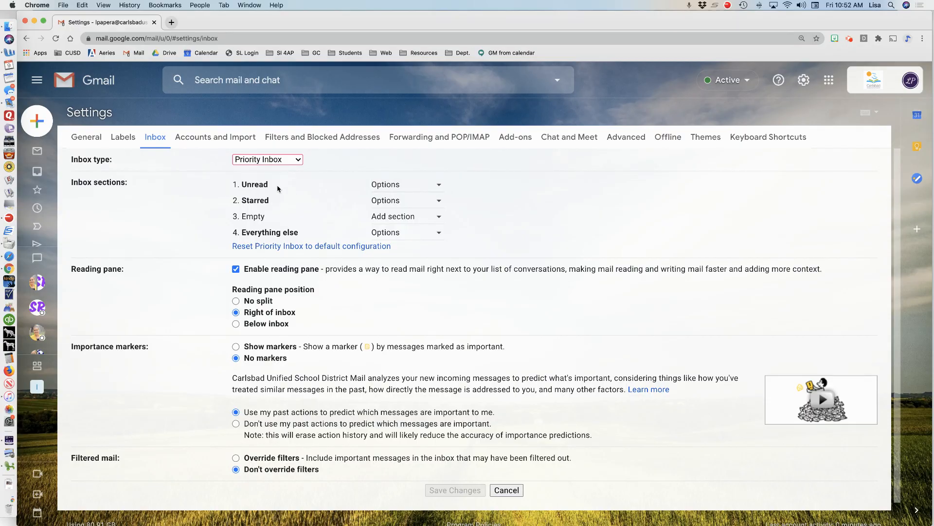
- Examine the options and labels offered for the empty third inbox section, and leave the settings without saving
click(267, 218)
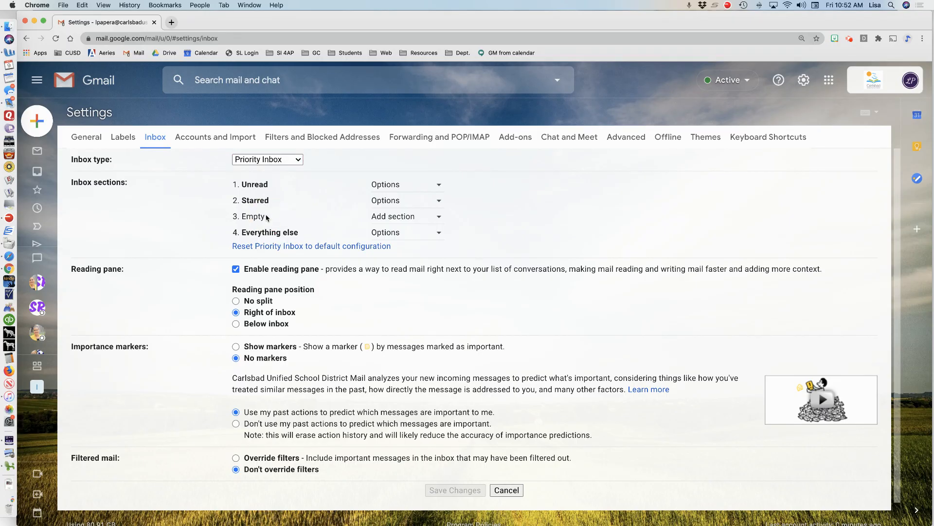
click(439, 218)
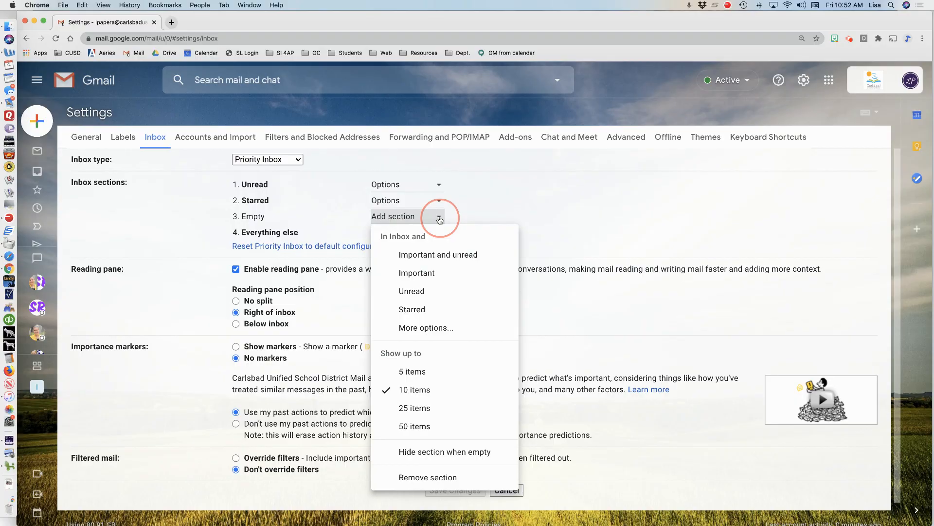
click(514, 216)
click(439, 217)
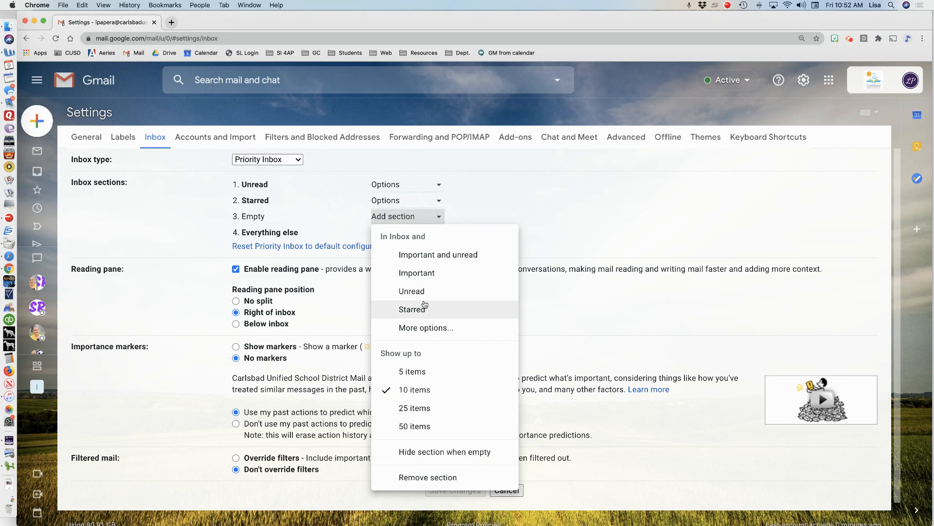
click(427, 328)
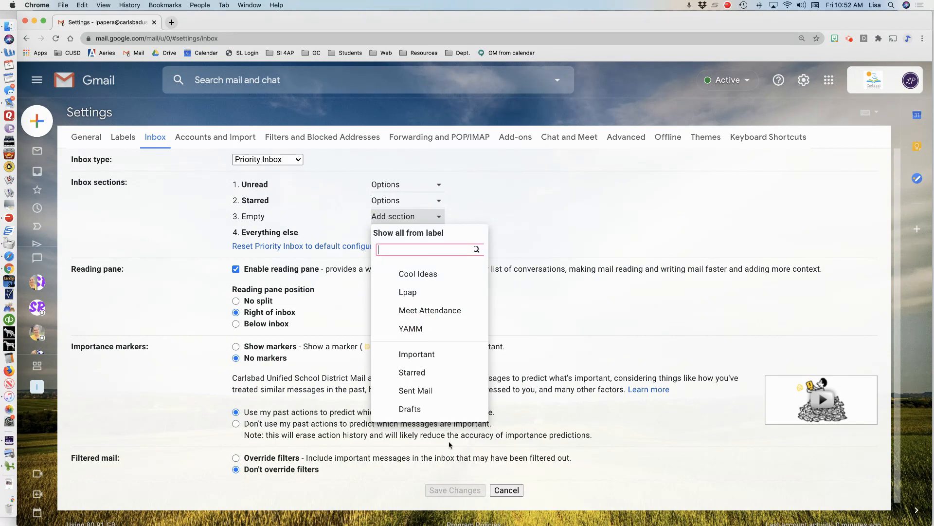
click(521, 208)
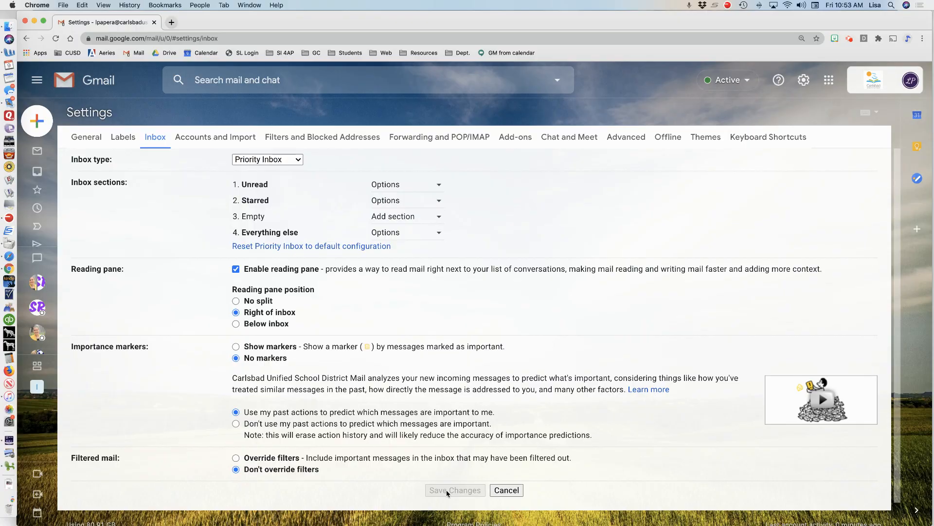
click(515, 491)
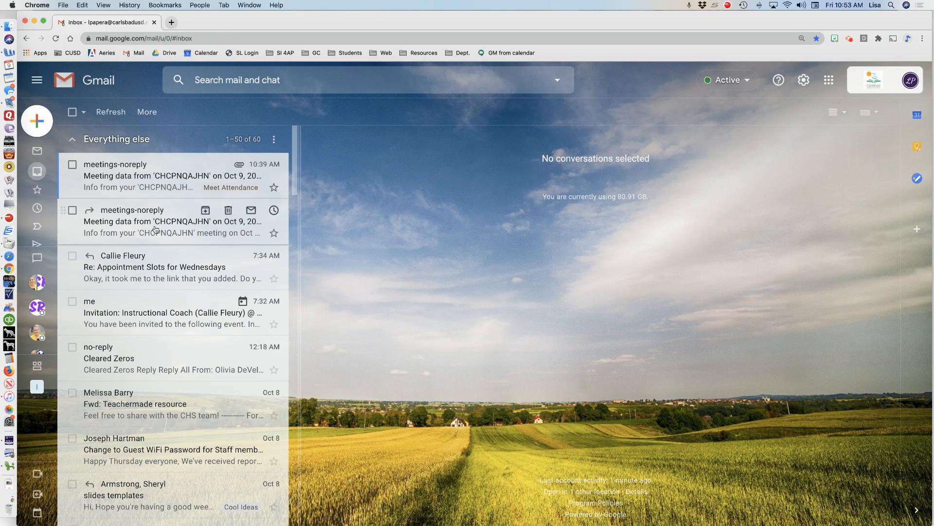
- Star the two newest meeting data messages from meetings-noreply and reload the mailbox
click(274, 188)
click(276, 234)
click(56, 39)
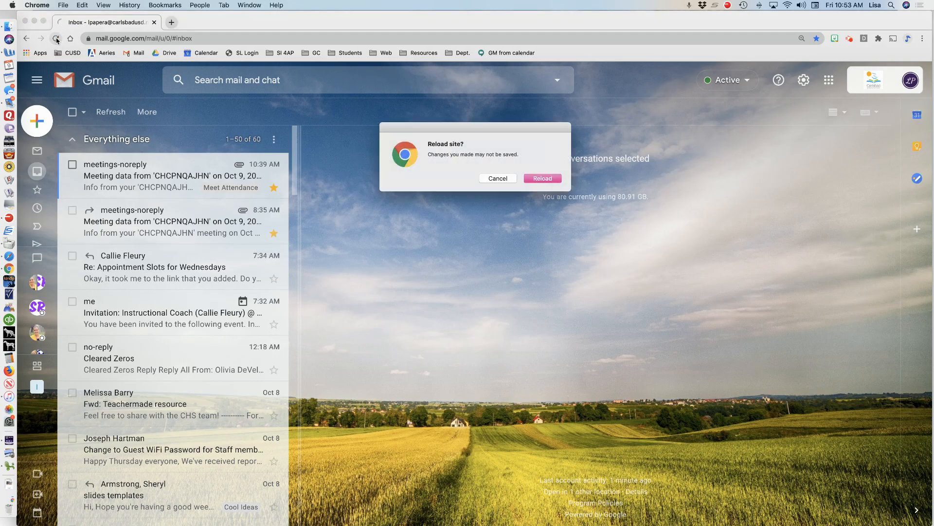
click(546, 177)
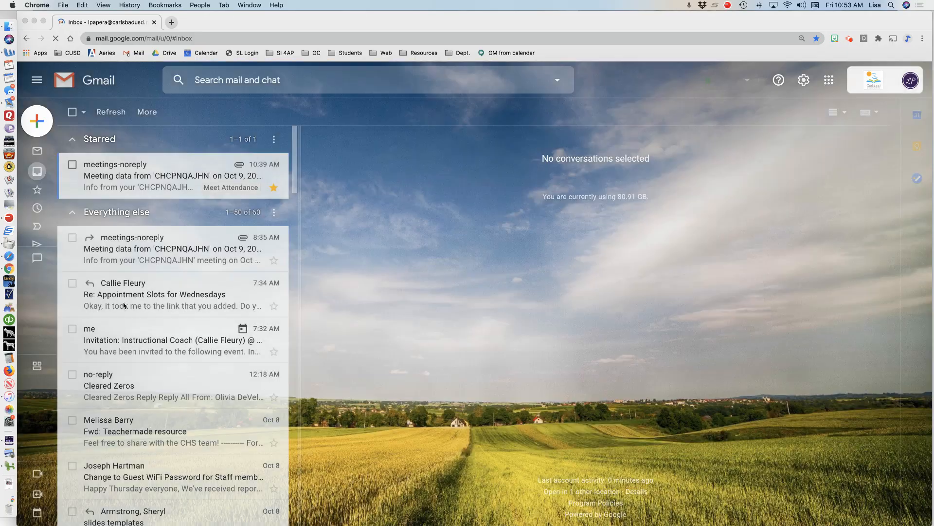
click(274, 261)
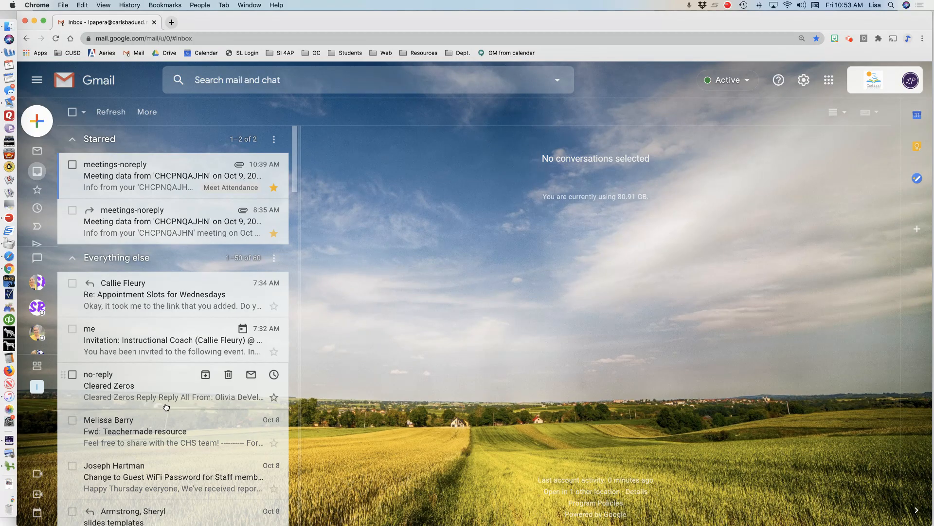
- Open the message "Re: Appointment Slots for Wednesdays" and archive it
click(133, 298)
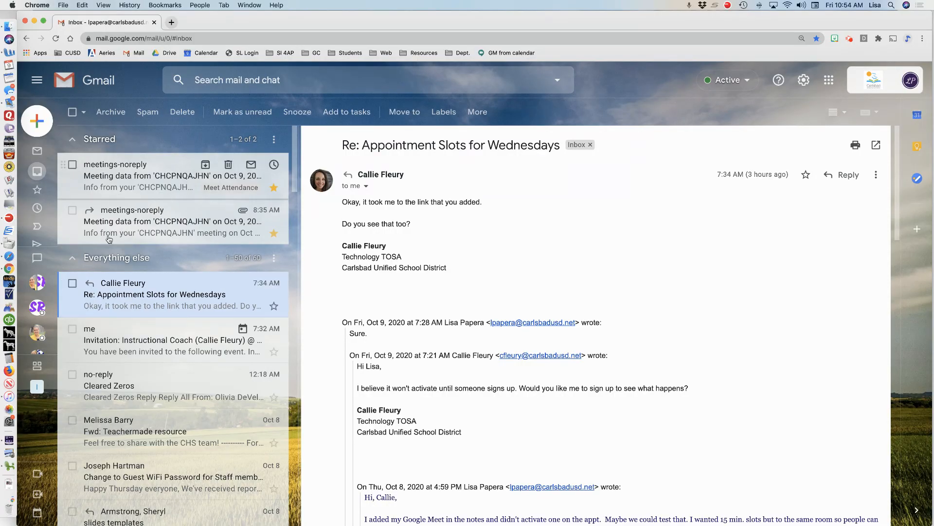
click(73, 284)
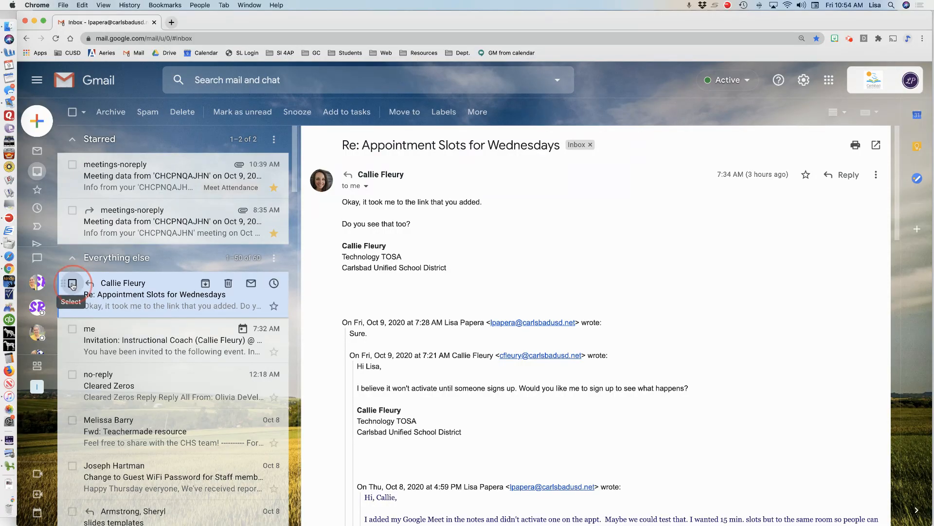
click(110, 114)
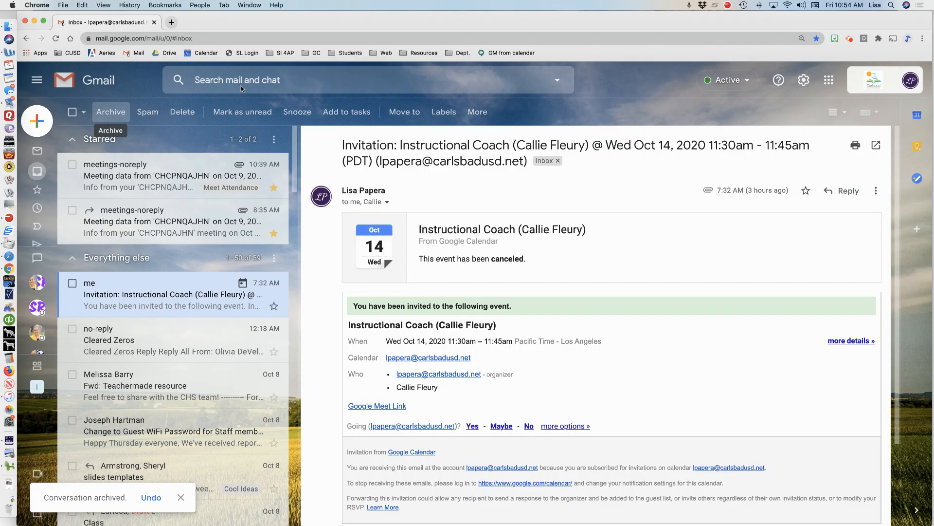
- View the advanced mail search options and close them without searching
click(273, 81)
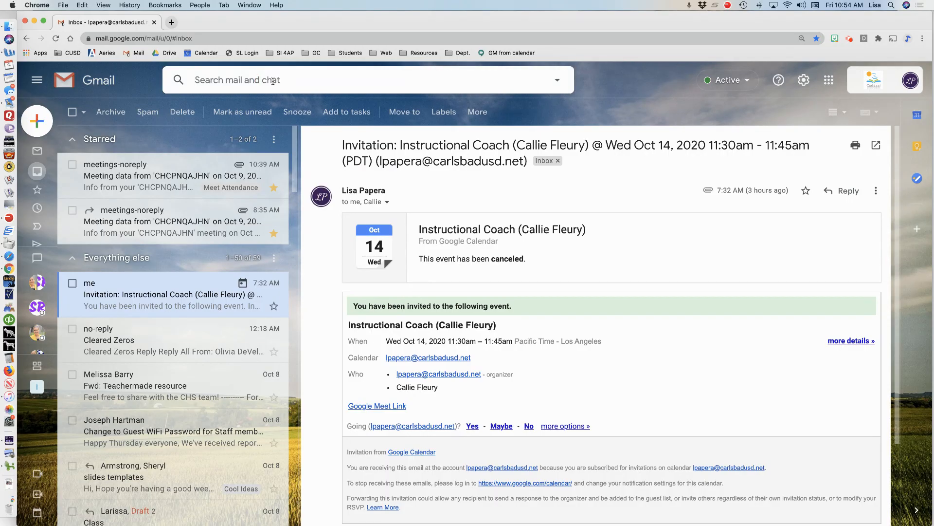
click(557, 80)
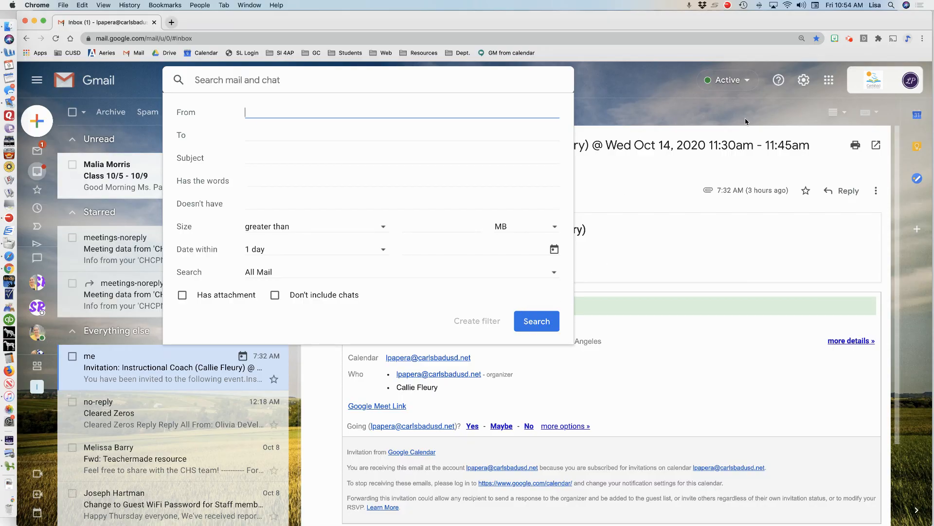
click(608, 99)
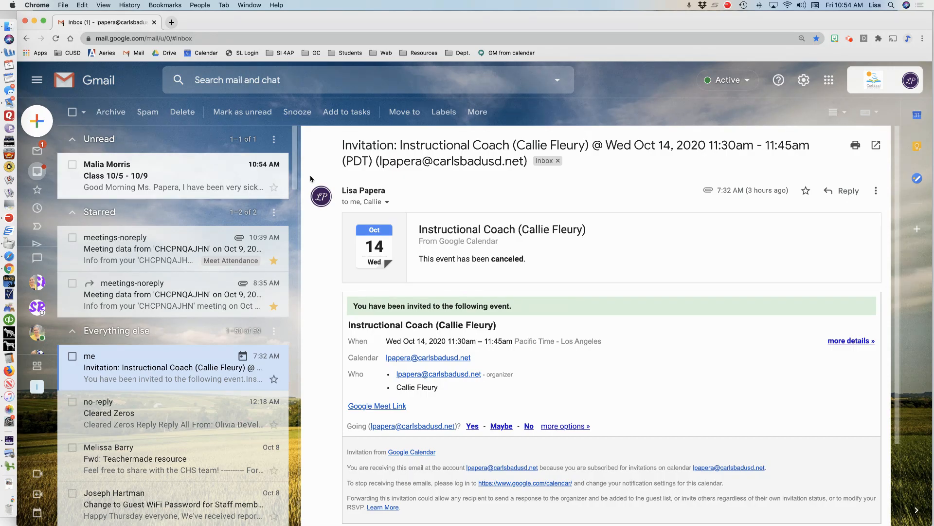
- Narrow the message list to widen the reading pane, and open the first starred meeting data message
drag(298, 176, 263, 176)
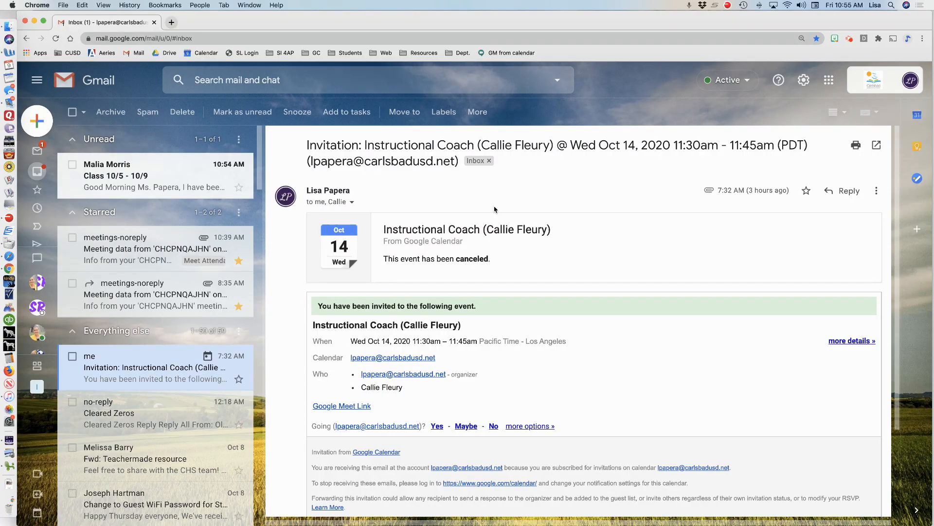
click(124, 253)
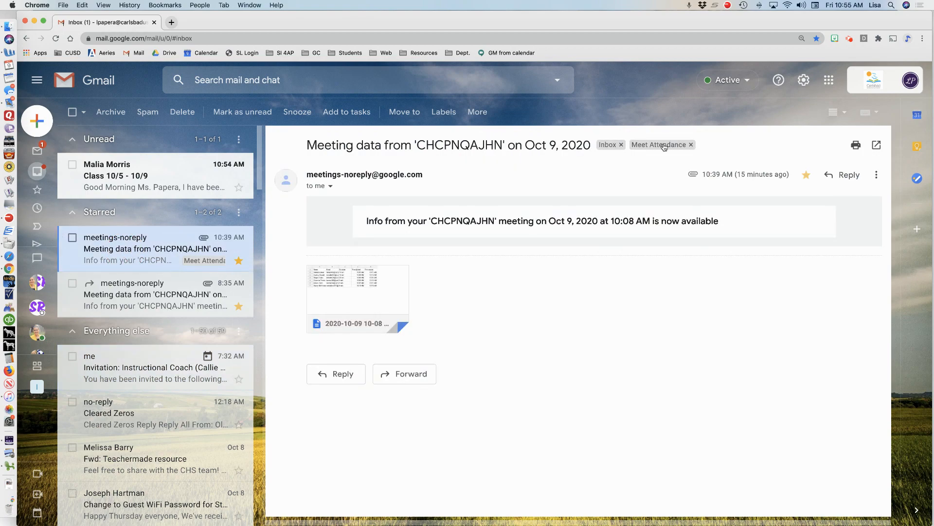
click(444, 113)
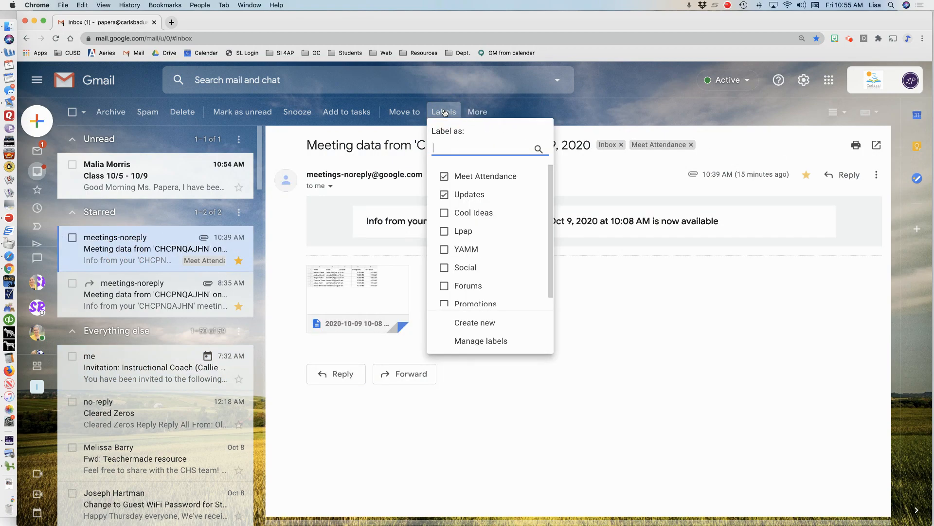
click(474, 323)
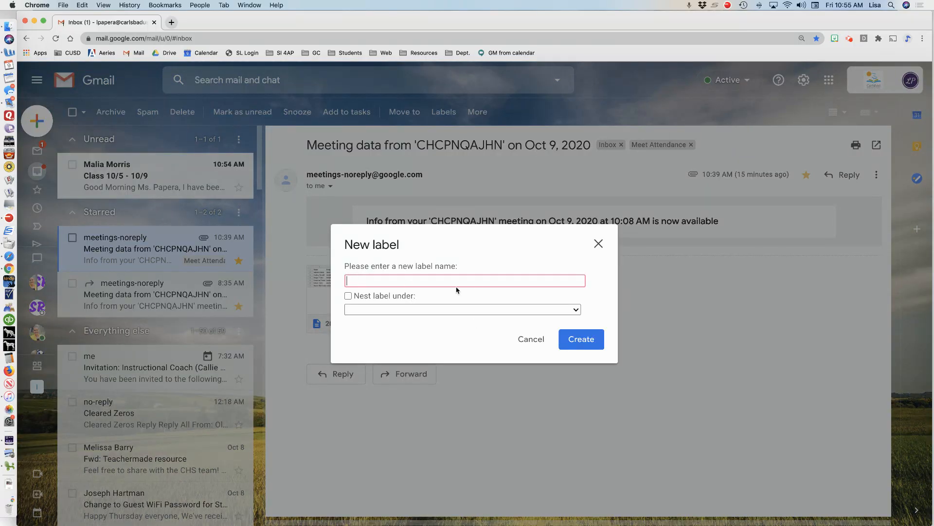
click(599, 243)
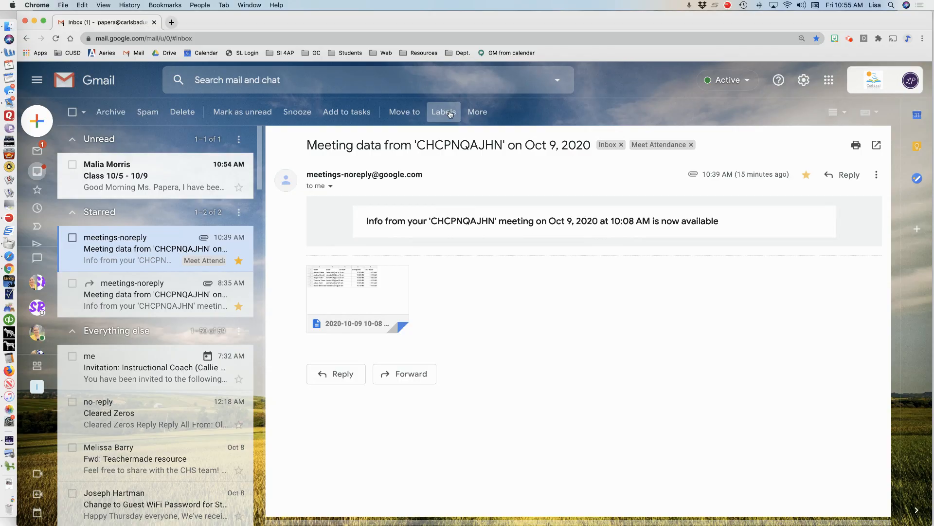
- Go to label management from the open message and remove the Meet Attendance label
click(449, 113)
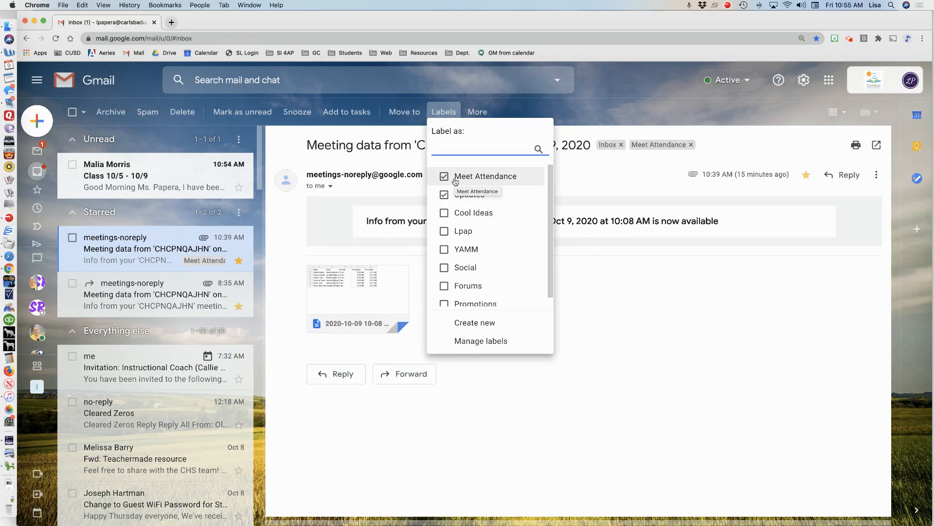
click(486, 340)
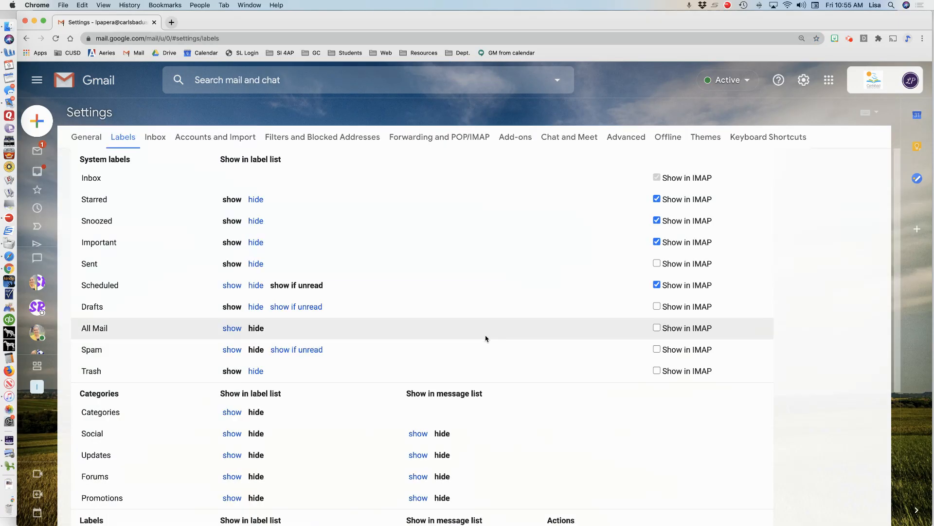
scroll(486, 338, down, 5)
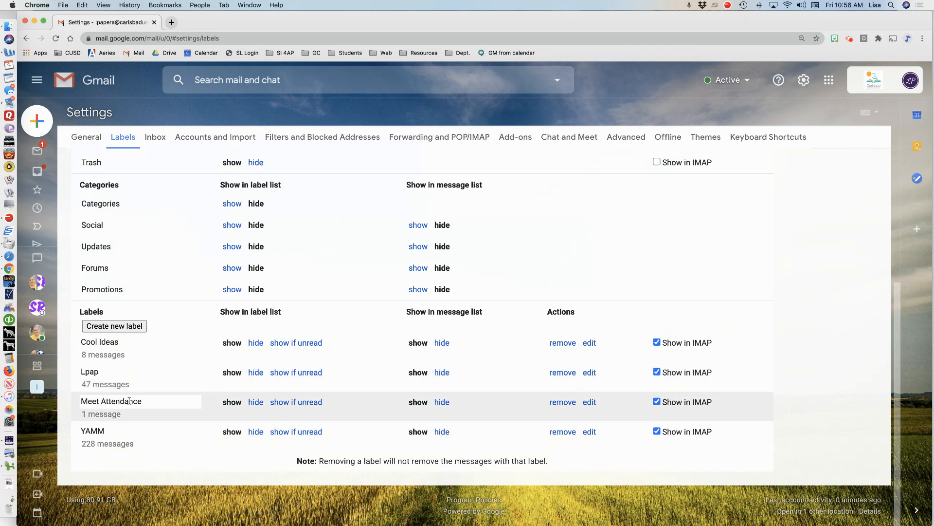
click(566, 402)
click(583, 325)
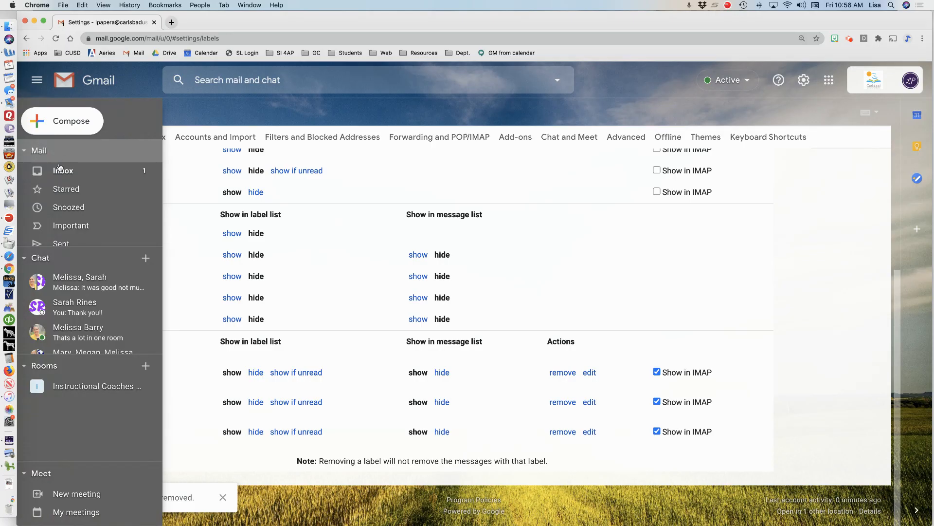
- Reopen the first starred meeting data message in the inbox and apply a newly created label named "Meet Attendance"
click(417, 138)
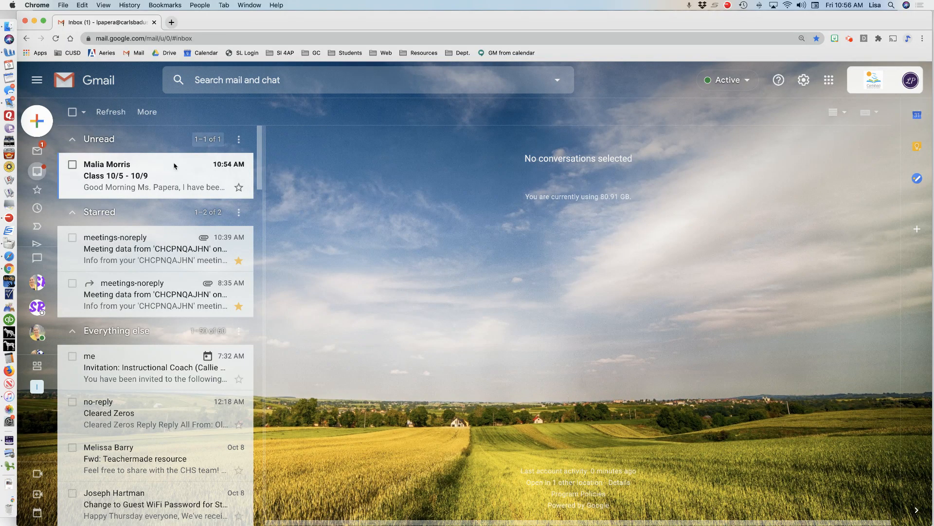
click(156, 248)
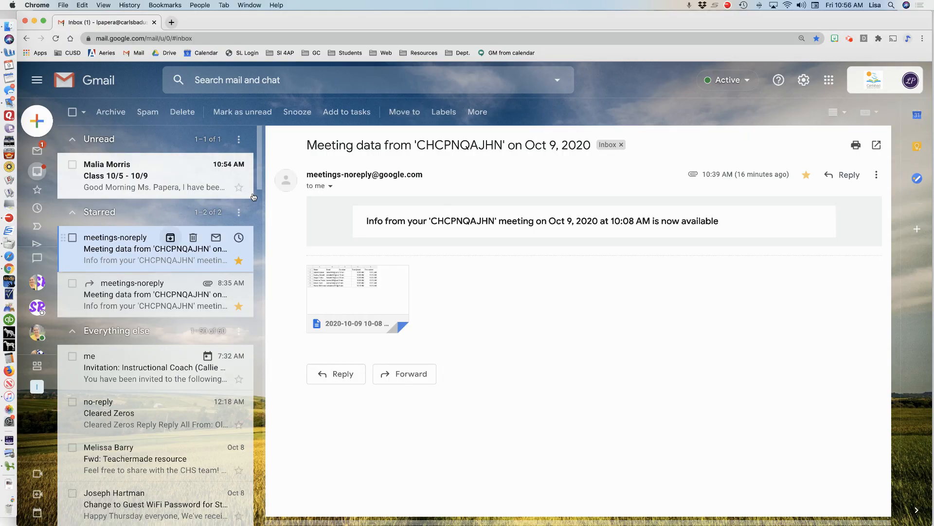
click(448, 114)
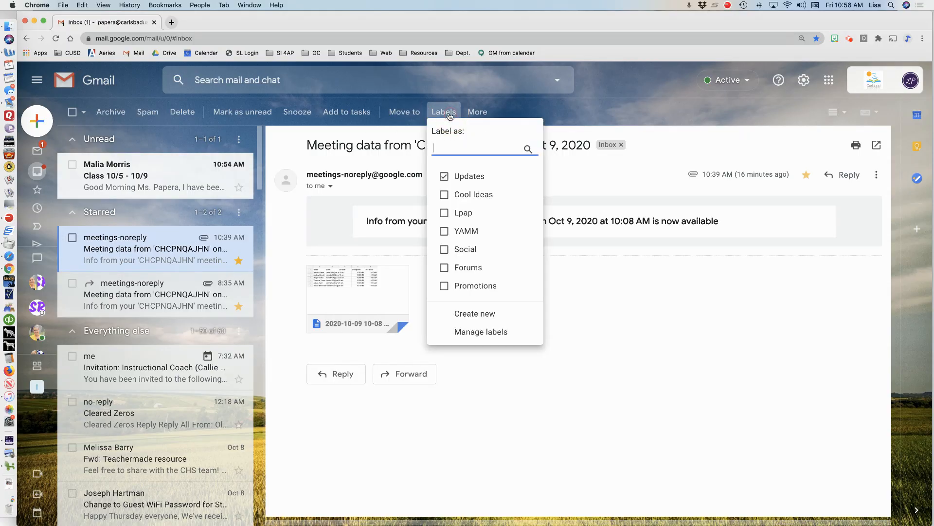
click(481, 315)
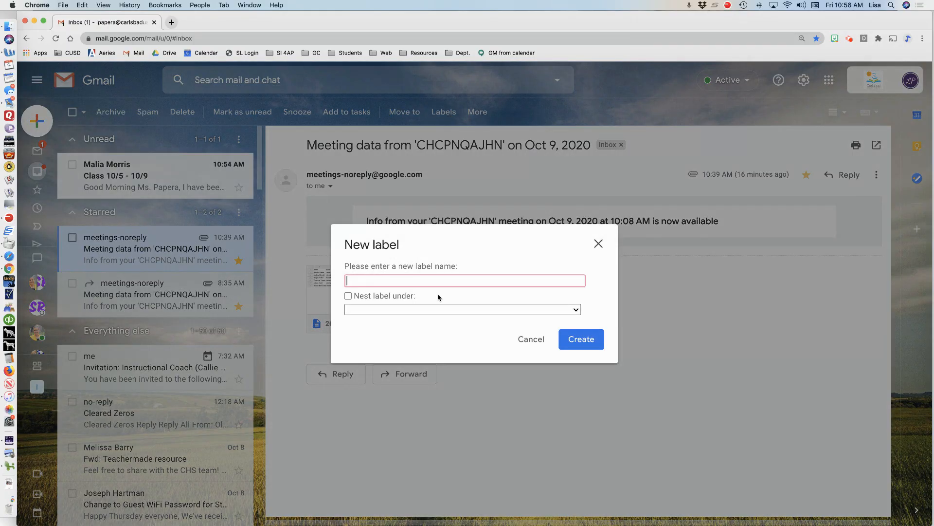
text(<eet)
key(BackSpace)
key(BackSpace)
key(BackSpace)
text(Meet Attendance)
click(585, 342)
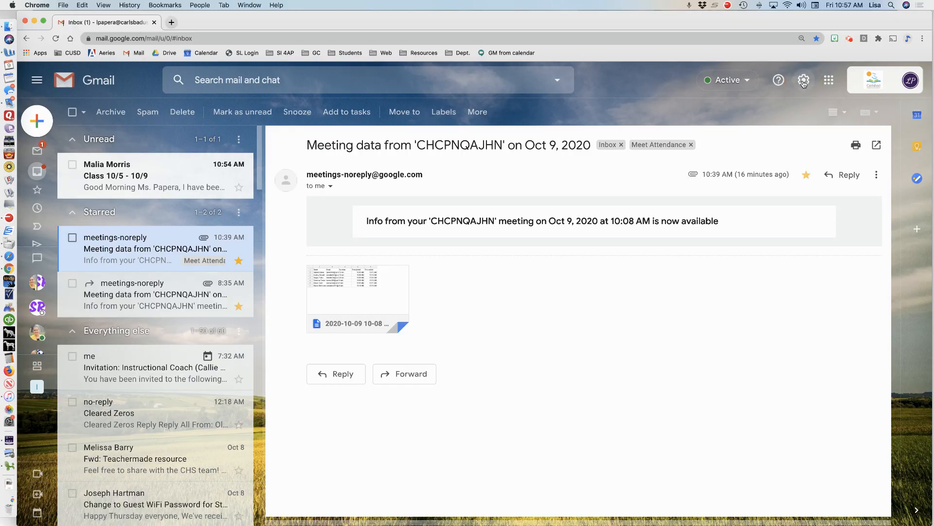
- Go to the Filters and Blocked Addresses settings and start creating a new filter
click(803, 83)
click(818, 142)
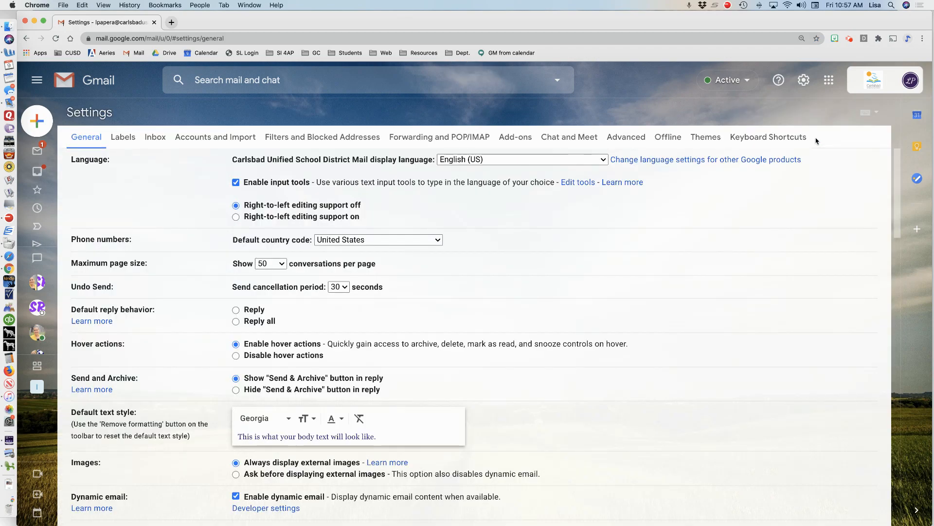
click(293, 136)
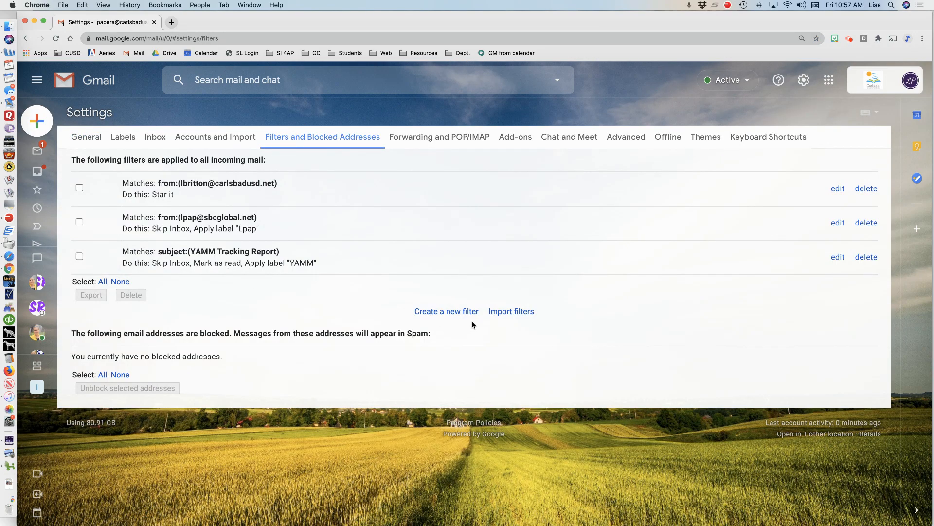
click(458, 312)
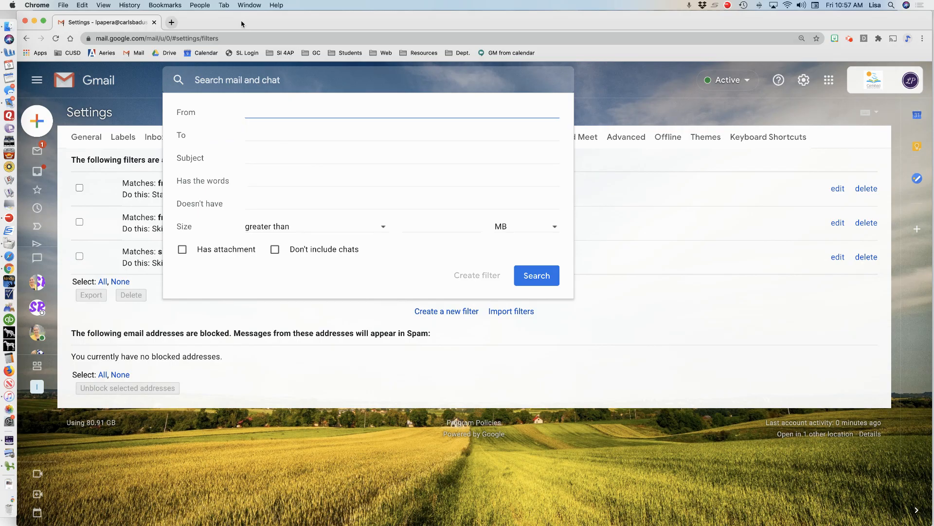
- In a second Gmail tab, open the first starred meeting data message and highlight its sender address and the subject words "Meeting data from"
click(171, 23)
click(139, 54)
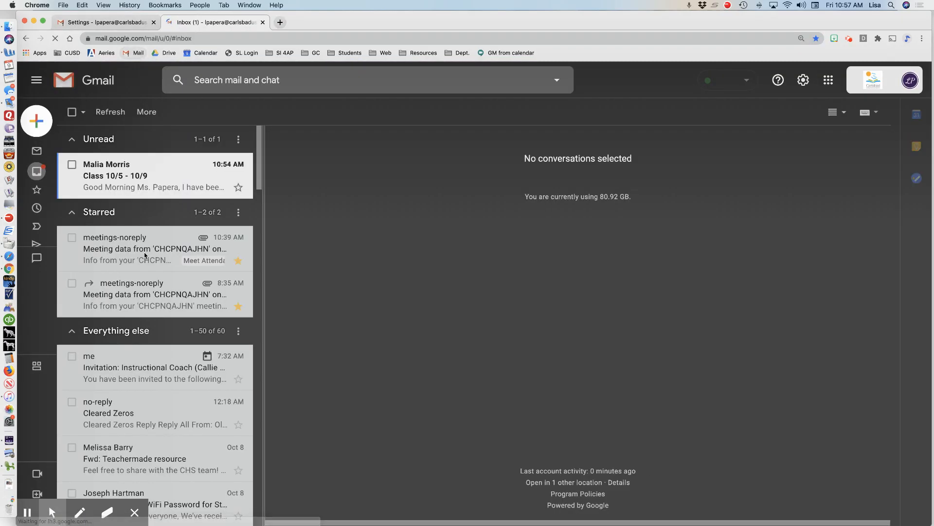
click(119, 254)
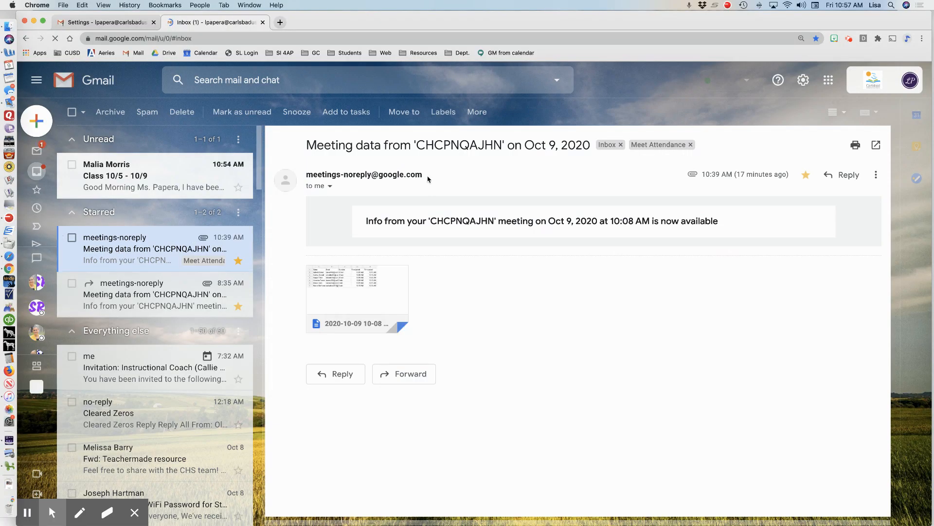
drag(428, 177, 305, 190)
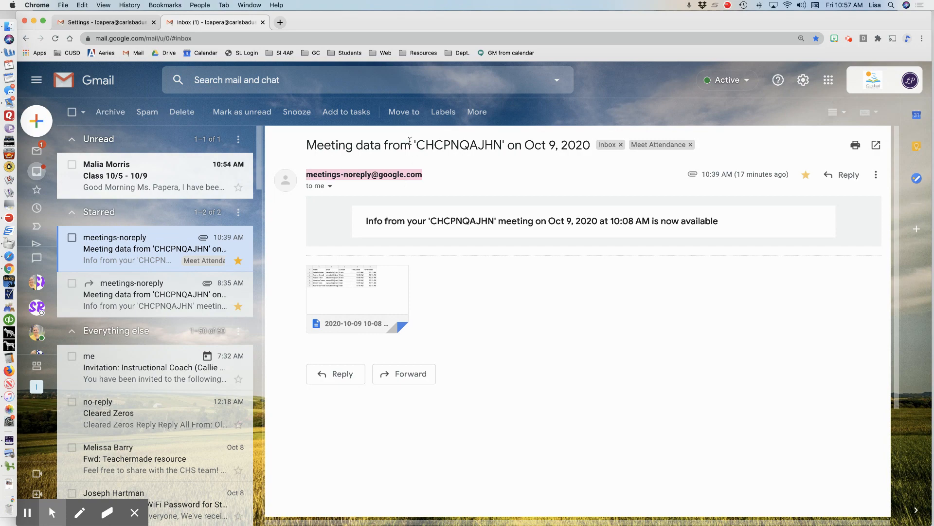
drag(410, 144, 307, 145)
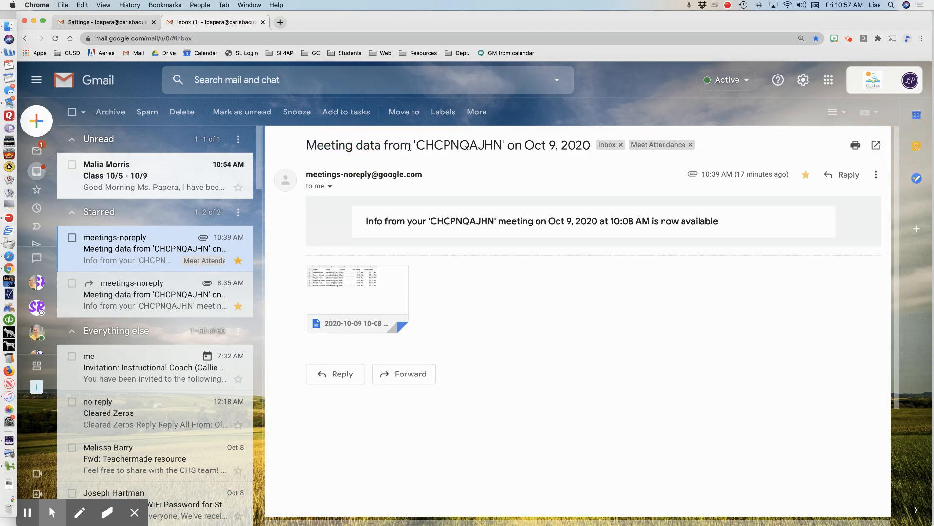
drag(413, 145, 307, 143)
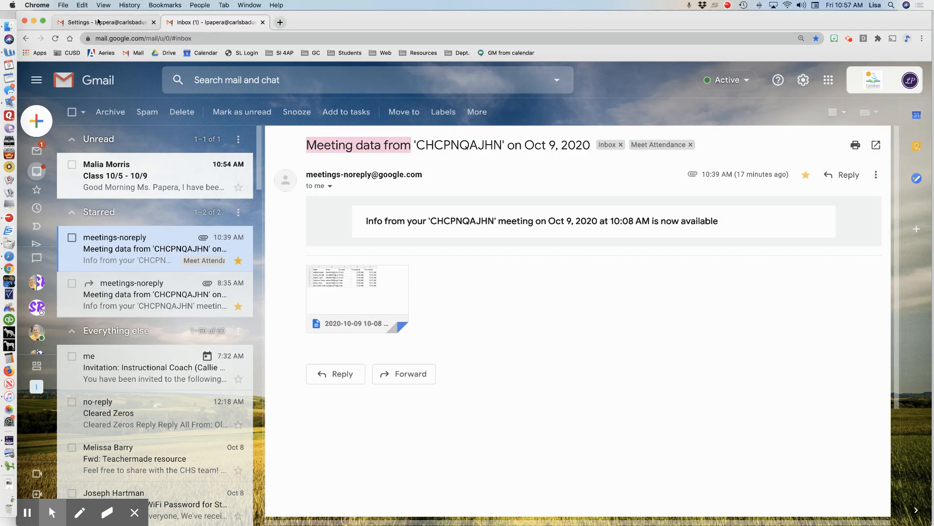
- Back in the new filter's criteria, set the subject to "Meeting data from" and continue to the filter actions
click(98, 21)
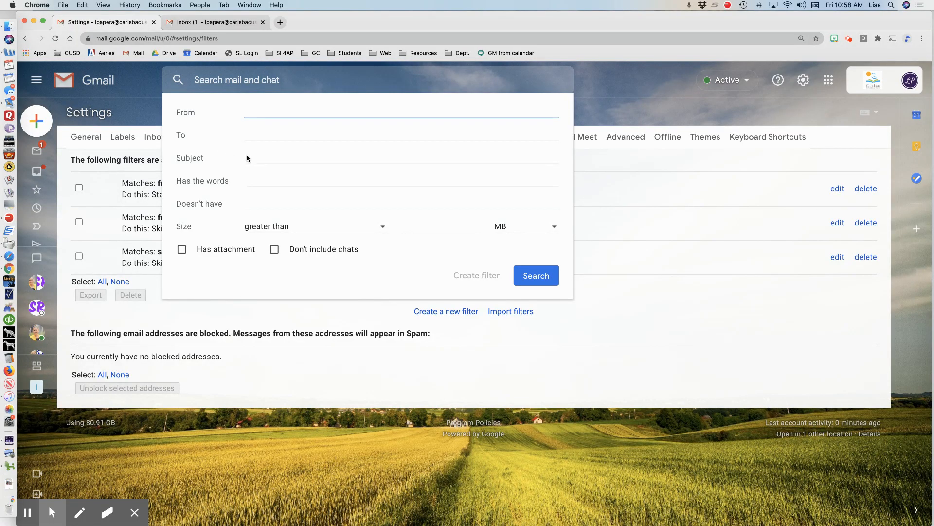
click(251, 158)
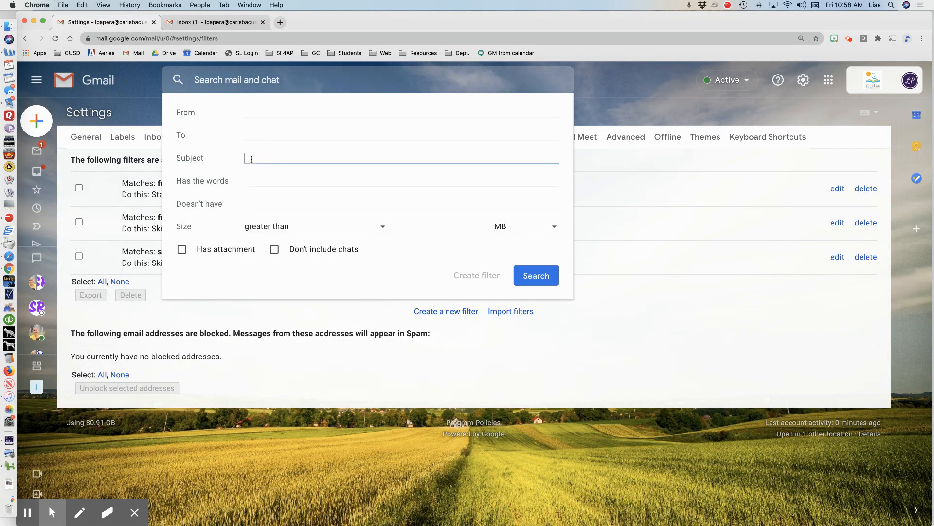
text(Meeting data from)
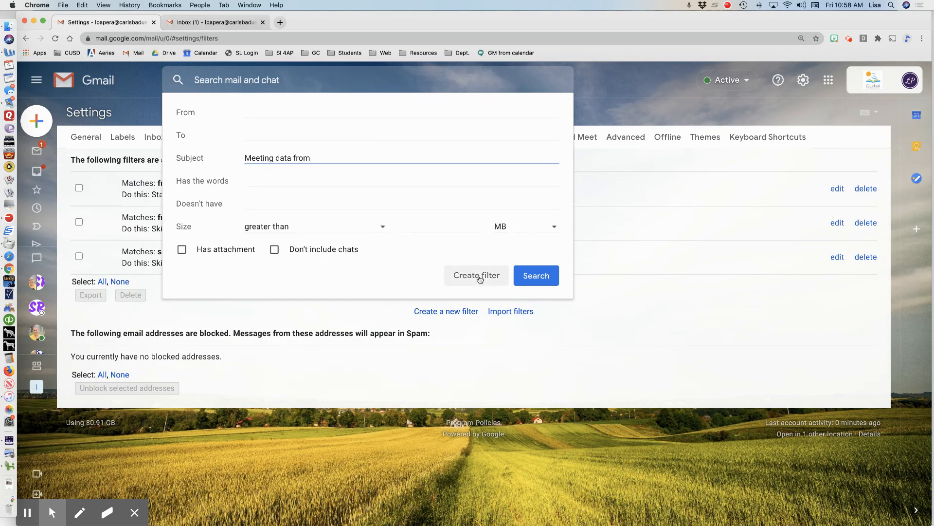
click(480, 278)
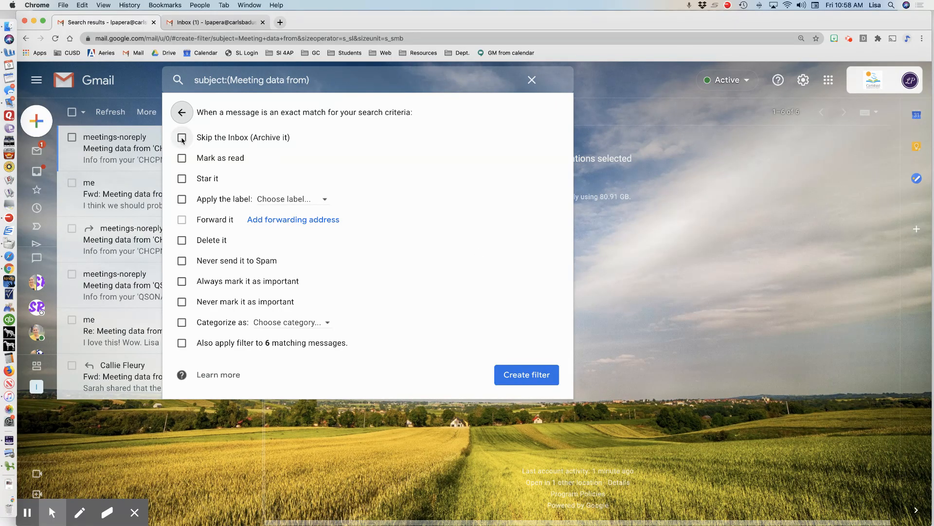
- Create the filter with Skip the Inbox and the Meet Attendance label, also applying it to the existing matching messages
click(183, 139)
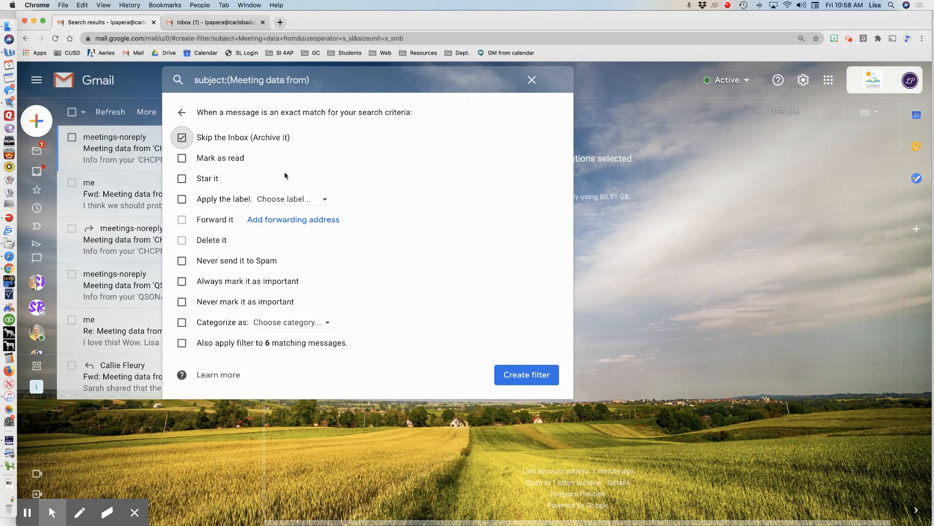
click(323, 200)
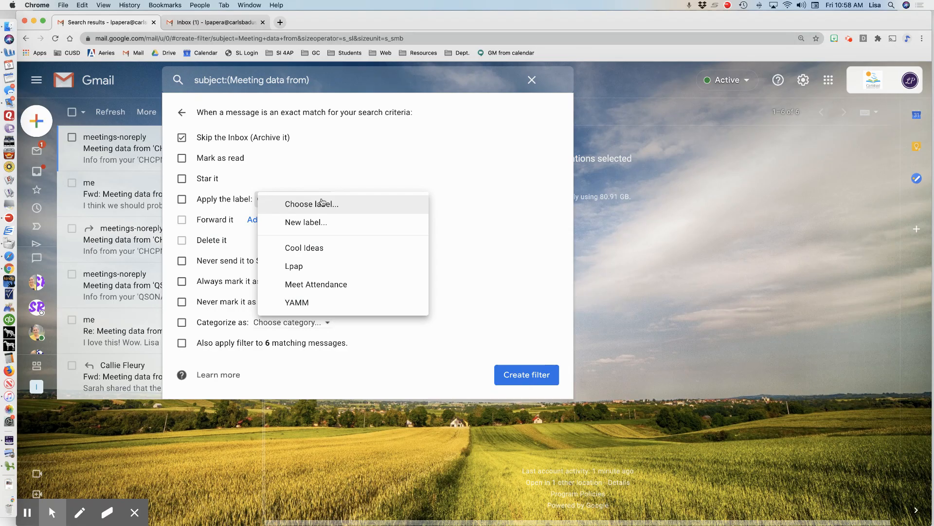
click(331, 285)
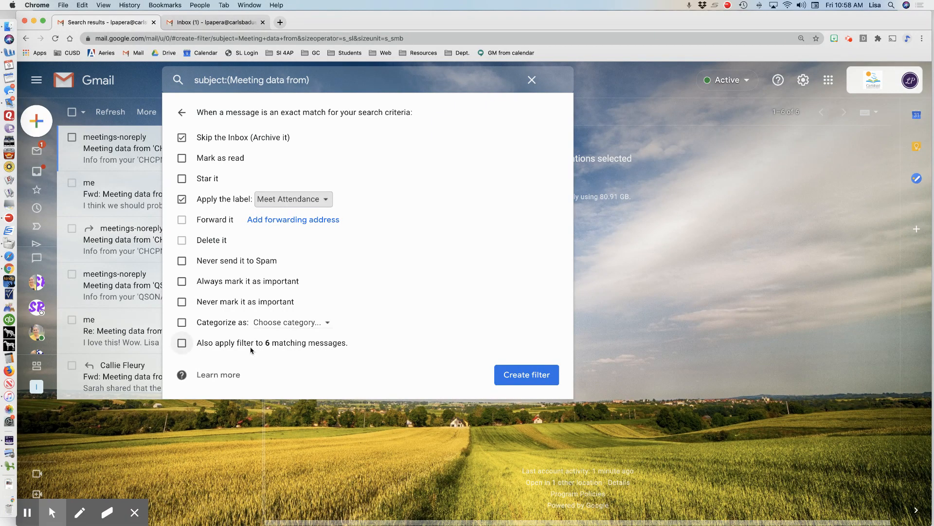
click(182, 343)
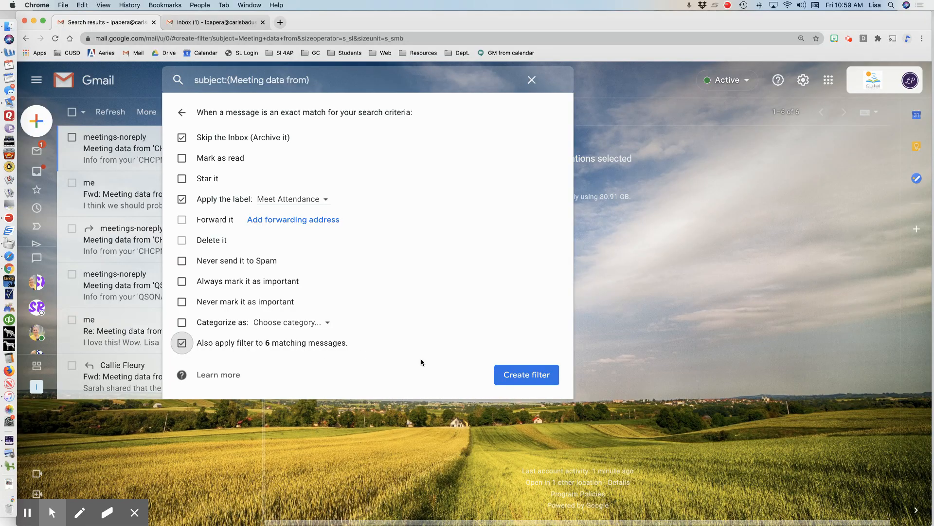
click(530, 376)
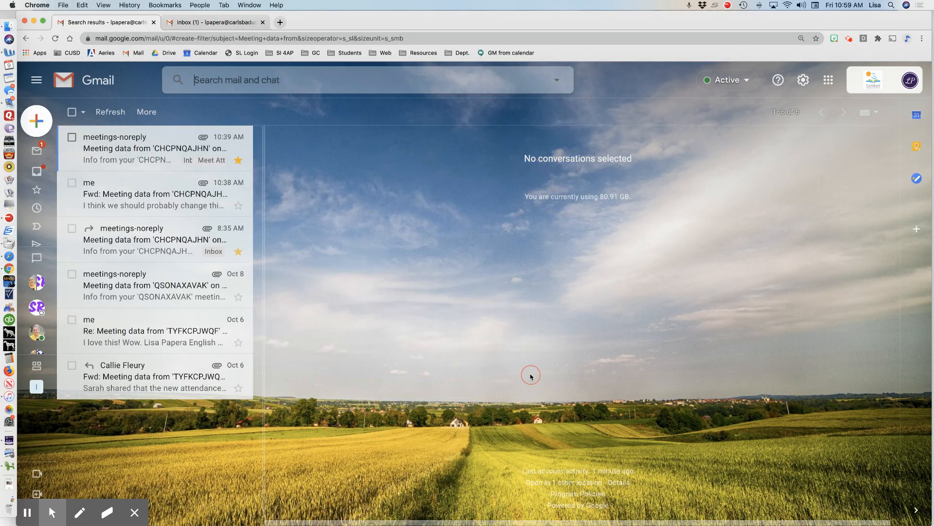
- Return to the inbox to check its sections, and view the messages filed under the Meet Attendance label
mouse_move(34, 154)
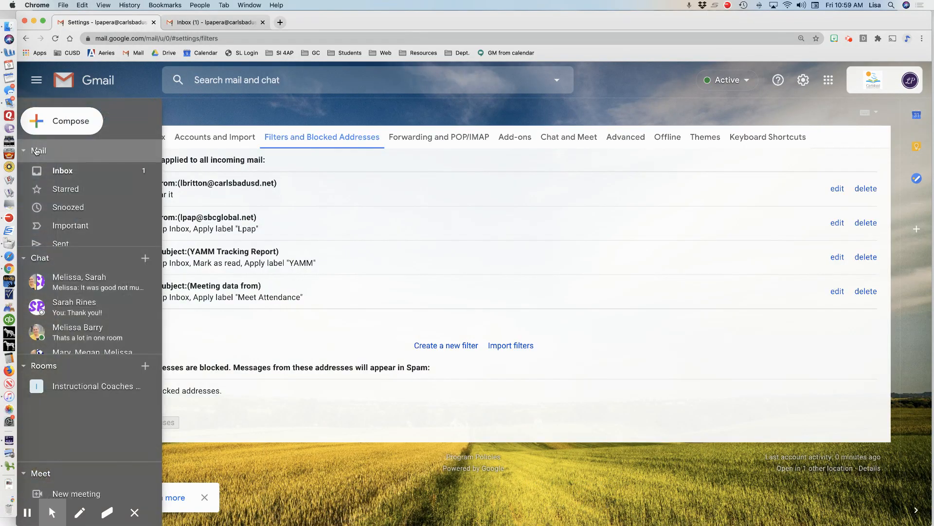
click(57, 172)
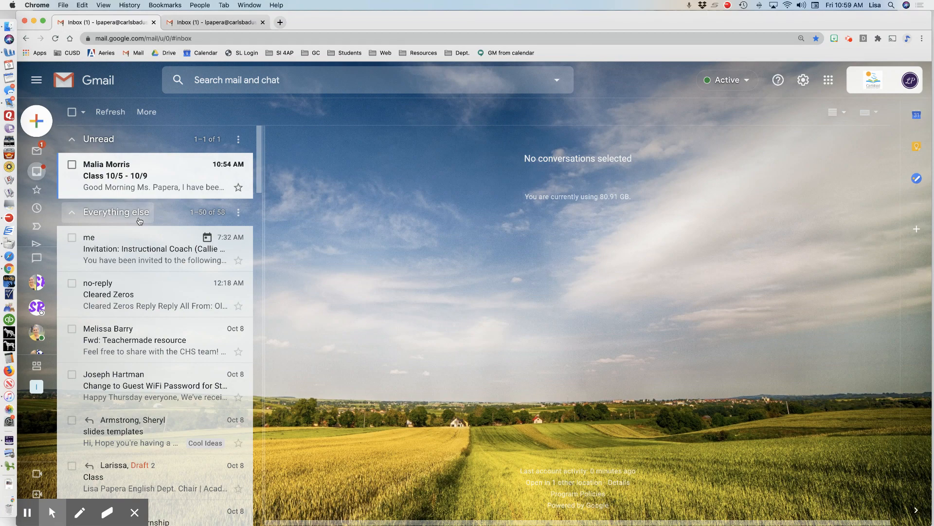
mouse_move(47, 241)
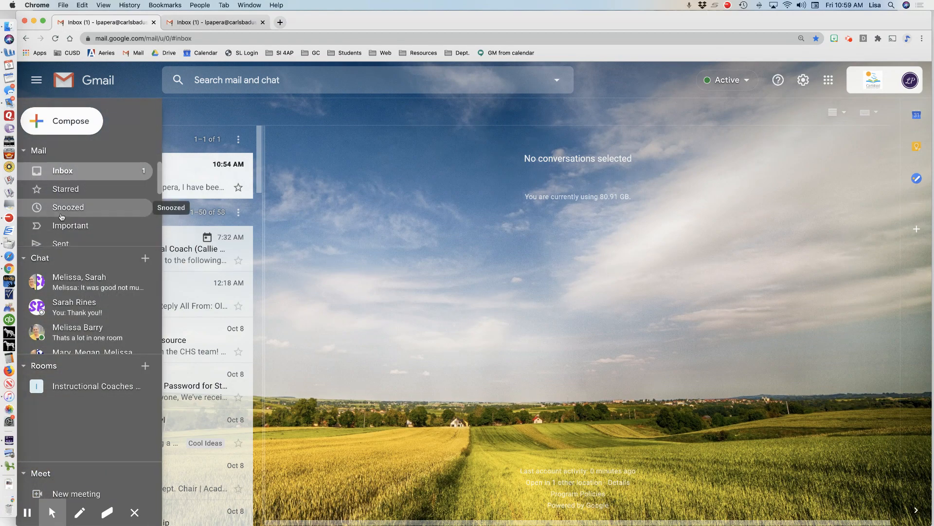
scroll(87, 228, down, 3)
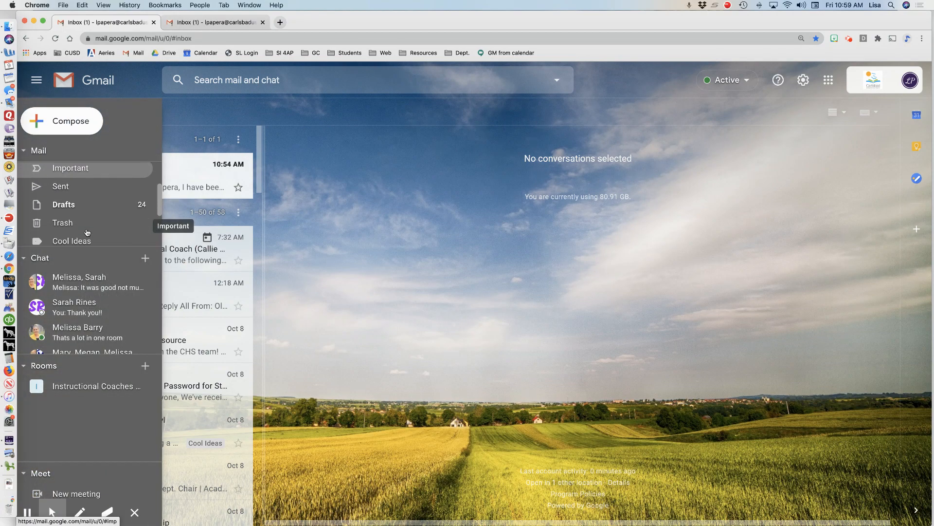
scroll(87, 233, down, 4)
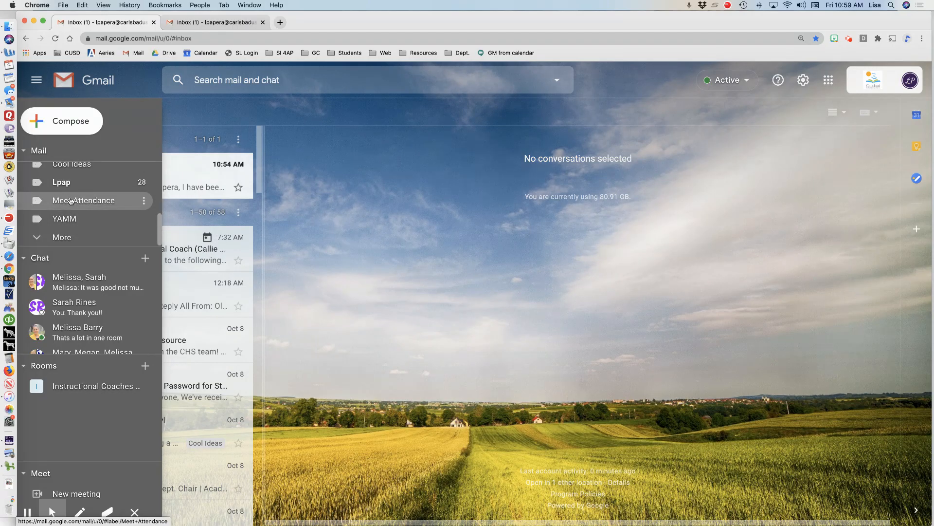
click(70, 201)
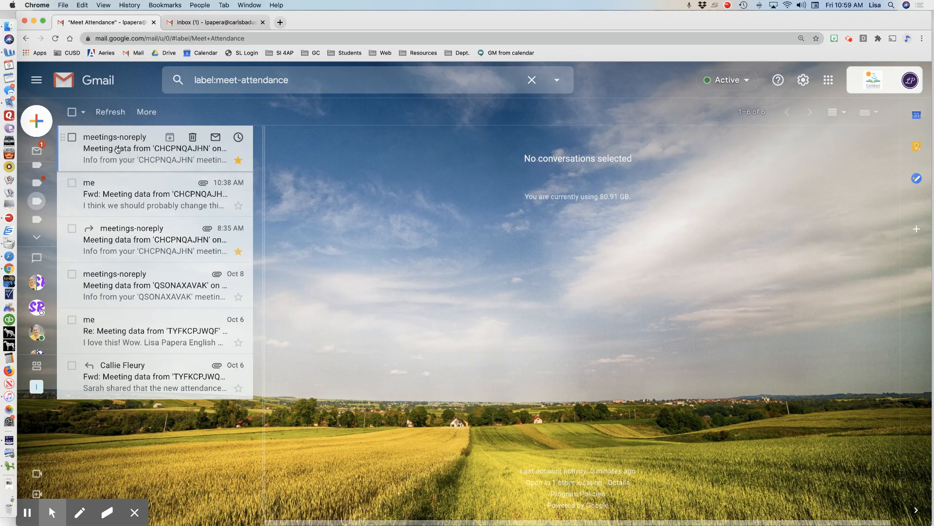
click(849, 38)
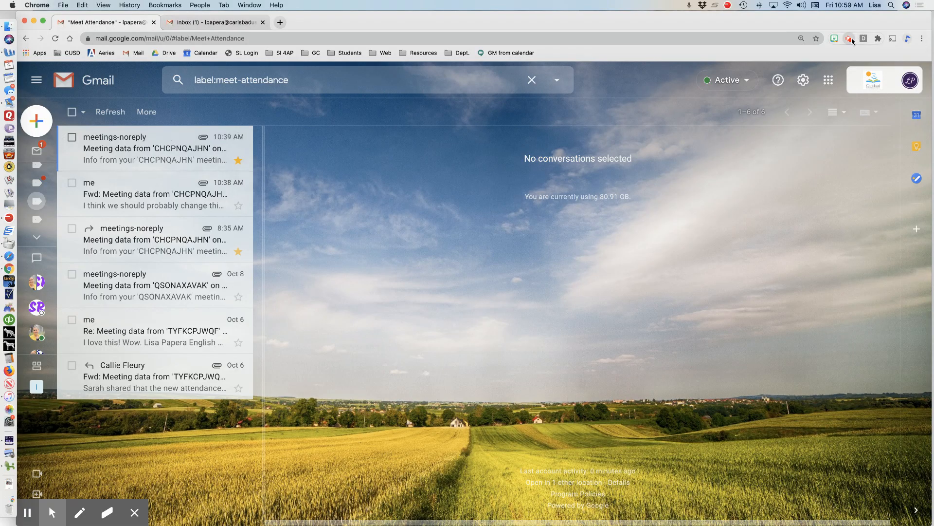